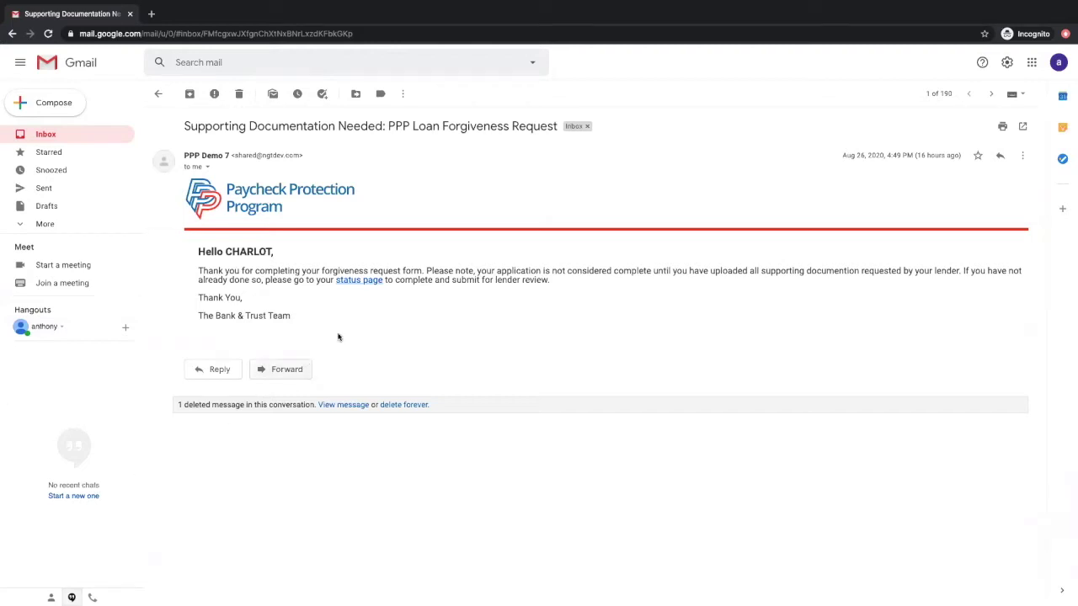
Open the status page from the email, view the linked supporting-document instructions, and return to the upload page
click(356, 284)
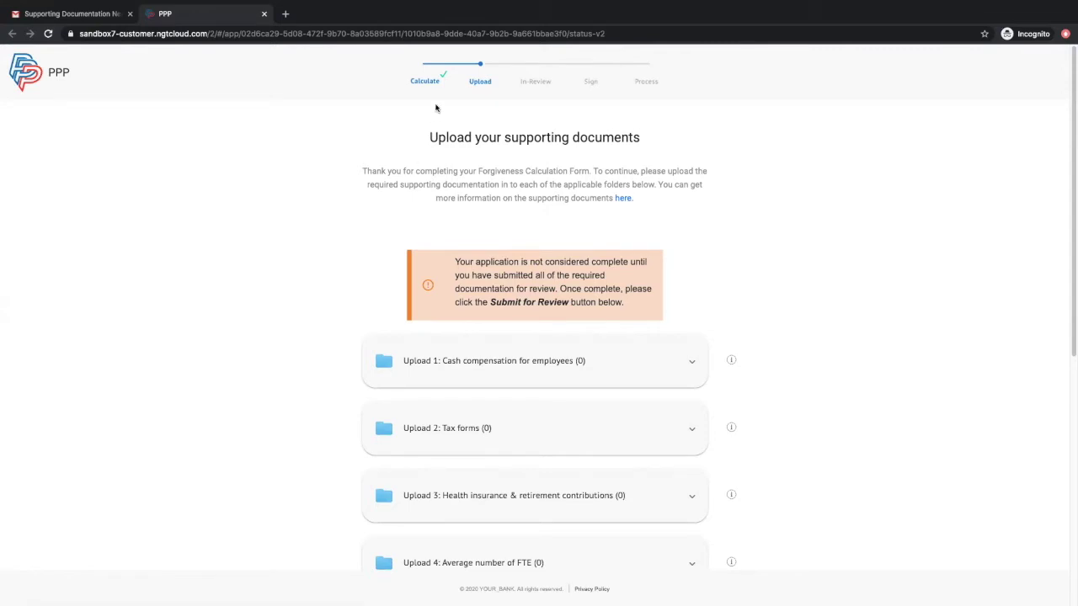
click(623, 199)
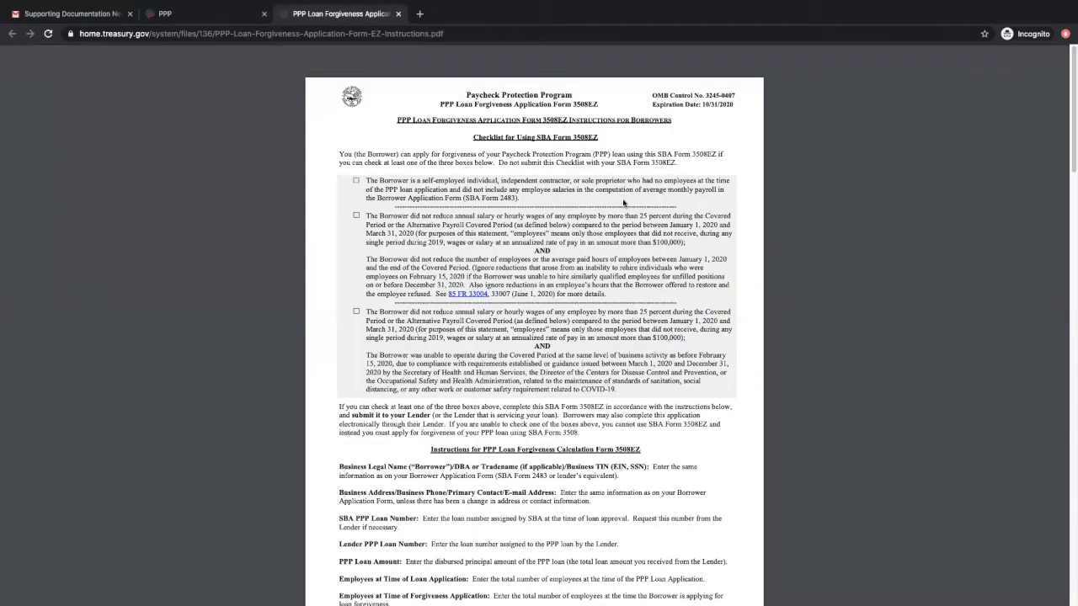
click(206, 15)
Read the additional information on which documents the Cash compensation for employees folder requires, and close it
mouse_move(732, 362)
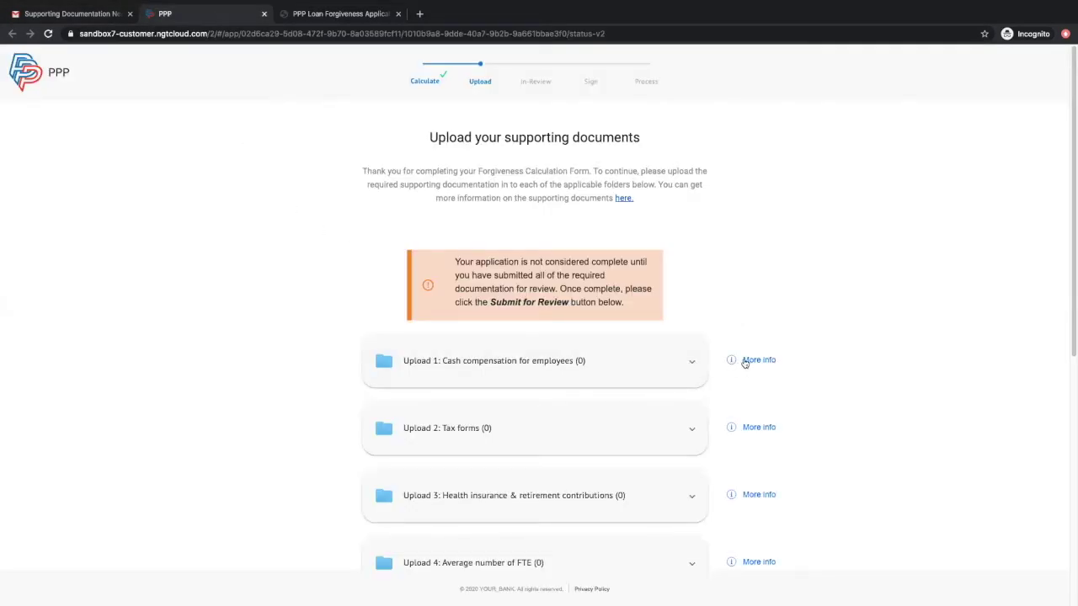
click(745, 362)
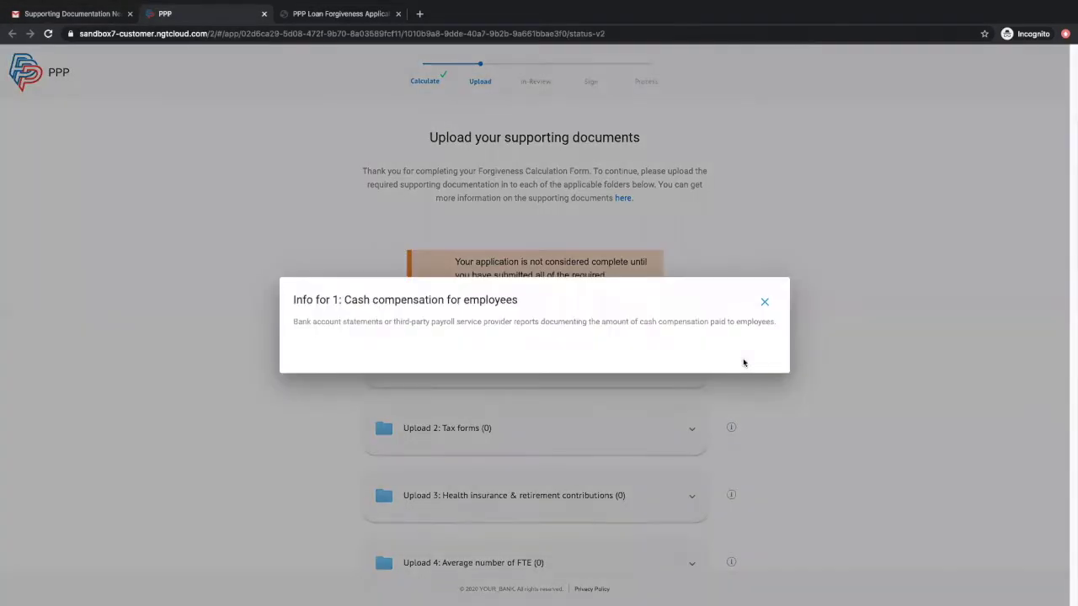
click(764, 302)
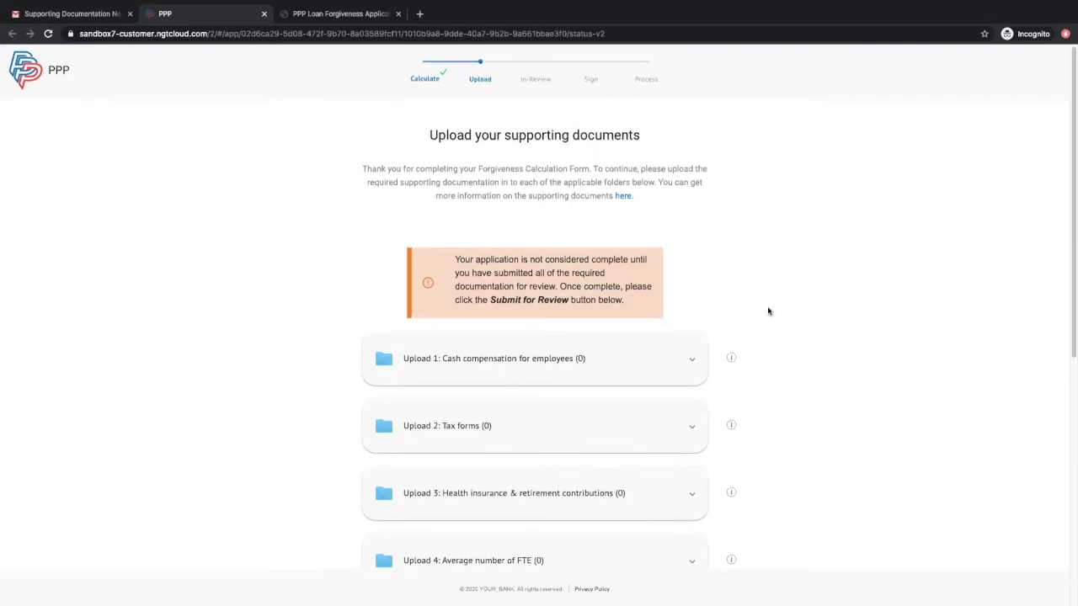
Upload Upload- Other Compensation.pdf and Upload-ADP Payroll Export.pdf to the Cash compensation for employees folder
scroll(762, 309, down, 2)
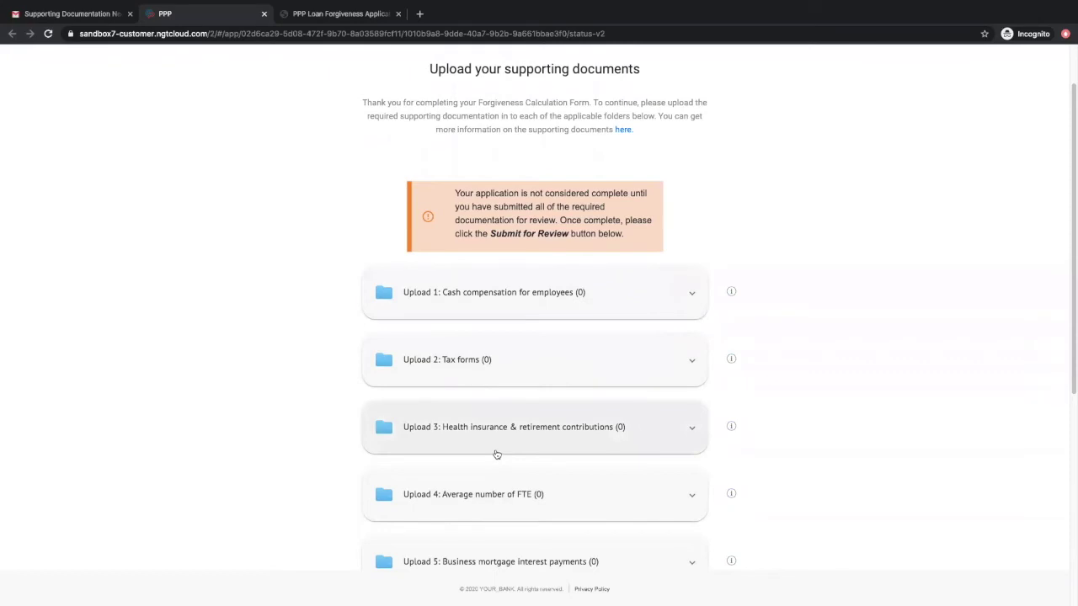
scroll(496, 454, down, 3)
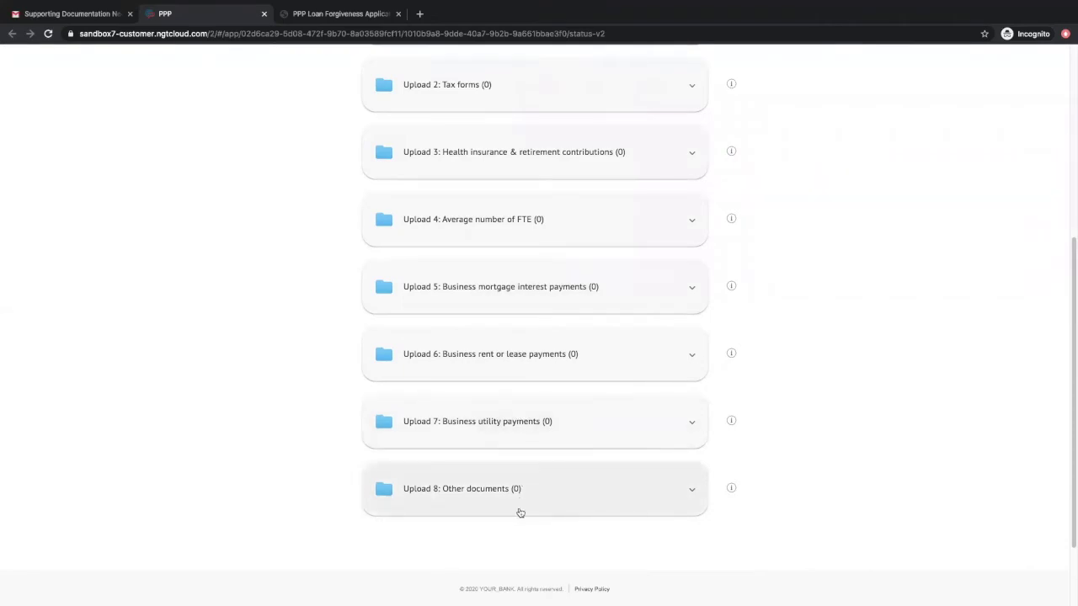
scroll(519, 513, up, 3)
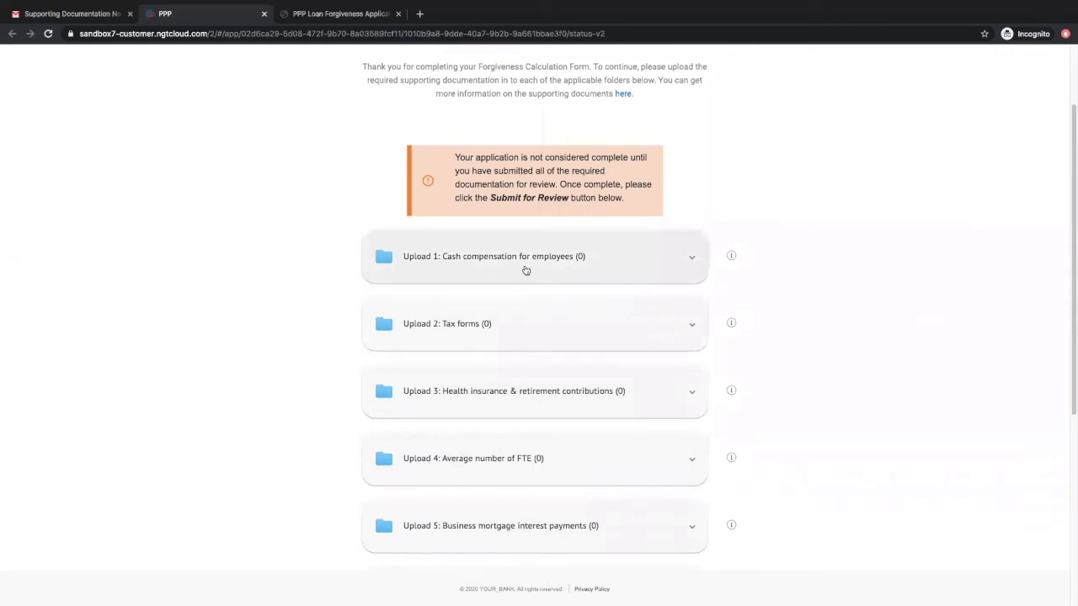
click(690, 260)
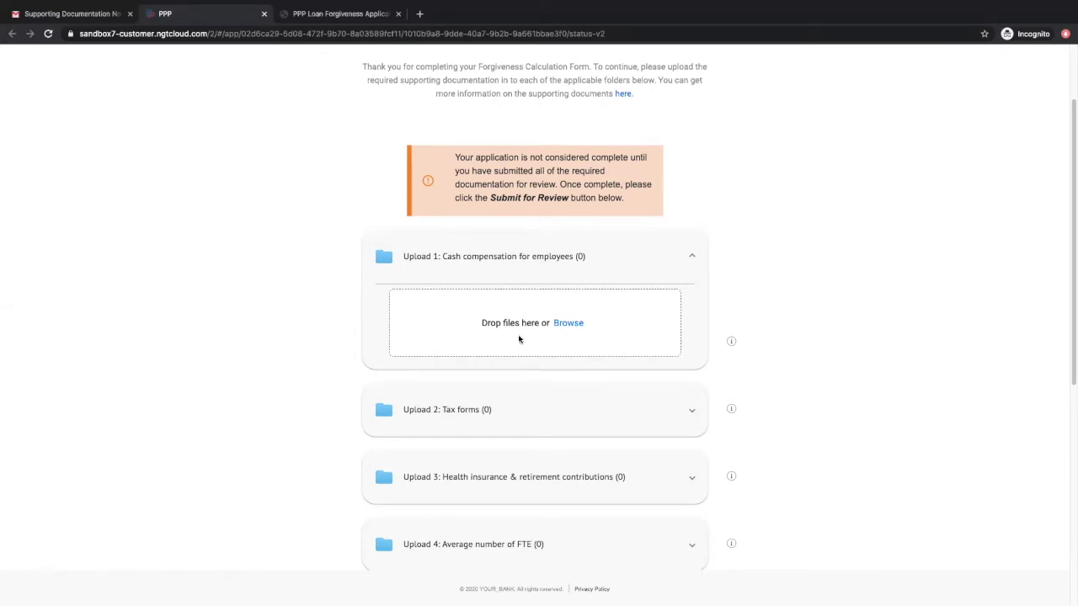
drag(2, 333, 597, 301)
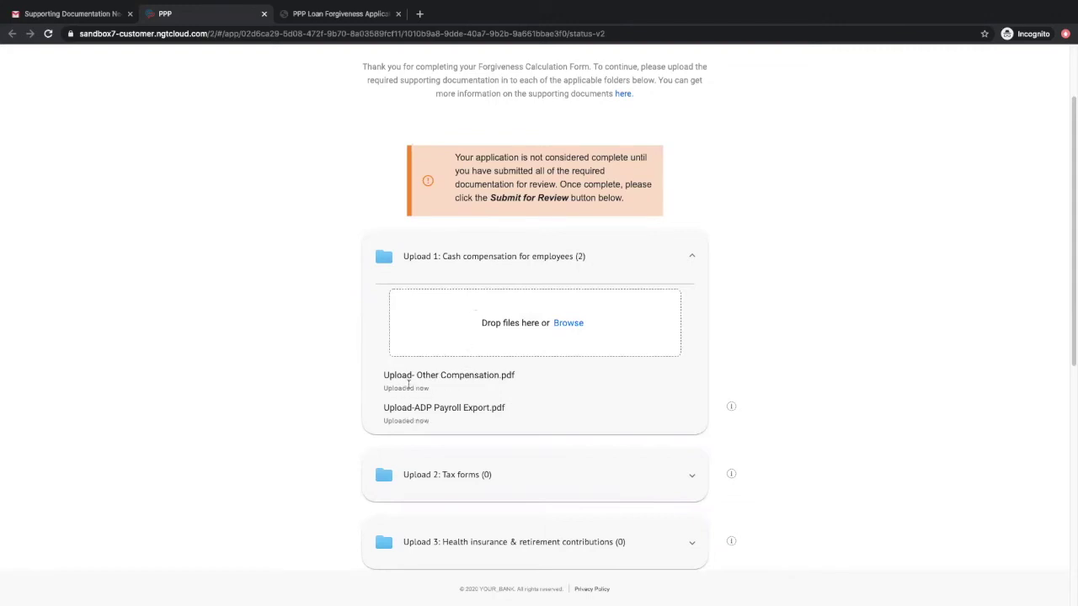
Upload Upload-Tax Returns.pdf to the Tax forms folder
click(680, 481)
scroll(679, 480, down, 2)
drag(679, 478, 501, 426)
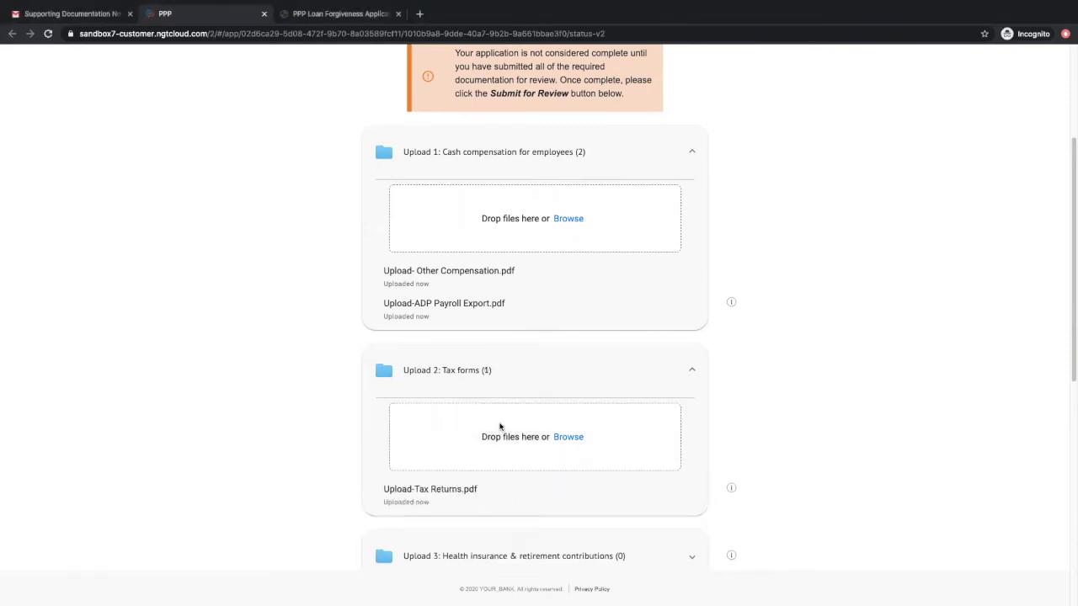
Upload Upload-Health Insurance.pdf to the Health insurance & retirement contributions folder
scroll(500, 426, down, 3)
click(500, 416)
mouse_move(105, 411)
mouse_down()
mouse_move(113, 402)
mouse_move(544, 451)
mouse_move(545, 462)
mouse_up()
Upload the employee roster PDFs 01152020 and 08152020 to the Average number of FTE folder
scroll(545, 455, down, 3)
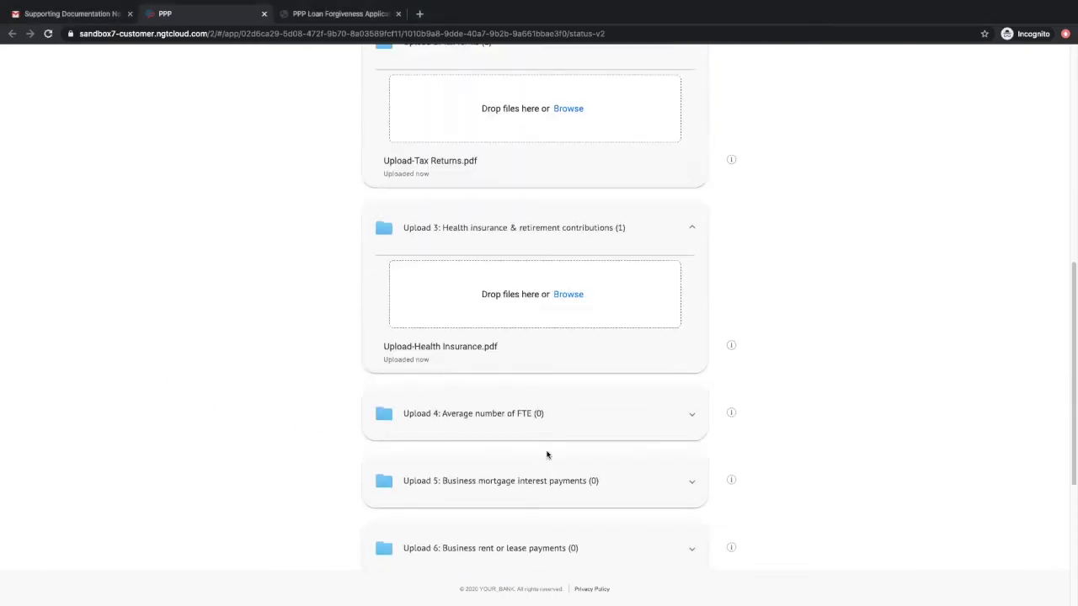
click(666, 422)
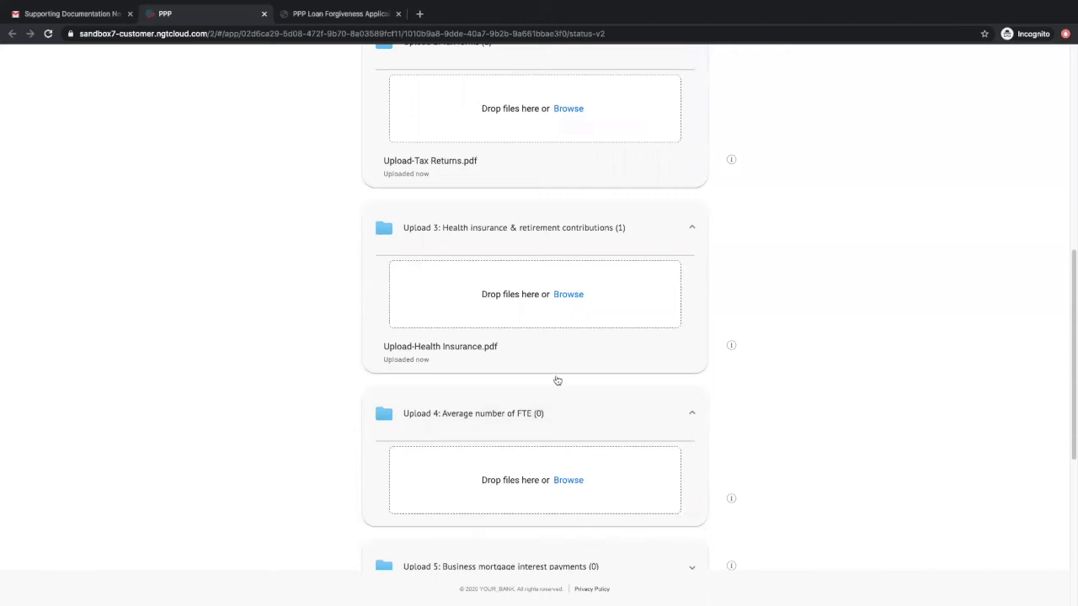
drag(87, 361, 524, 494)
scroll(524, 495, down, 3)
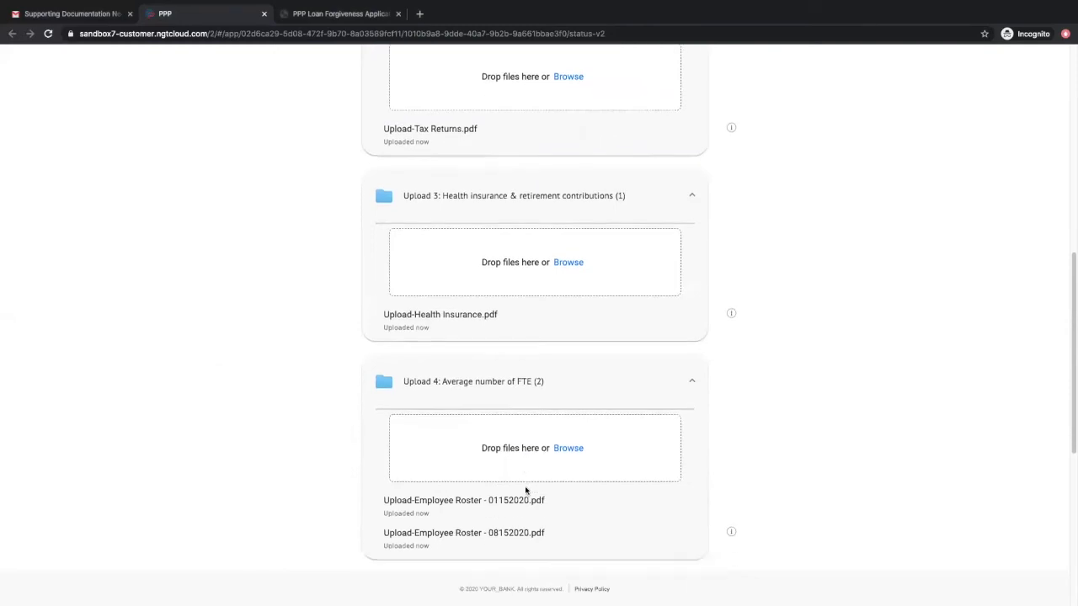
scroll(525, 490, down, 1)
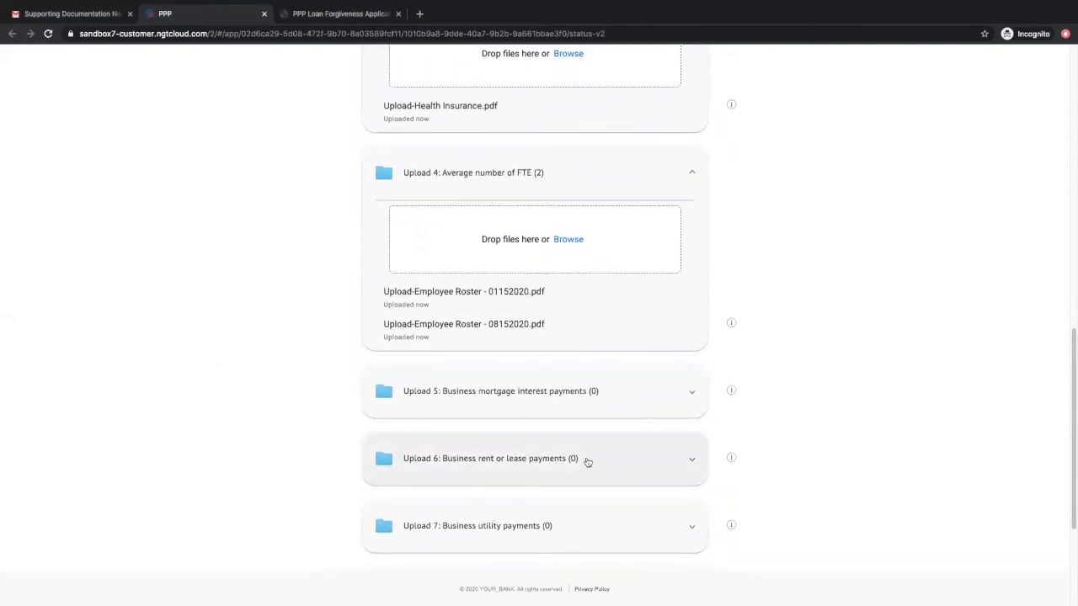
click(647, 454)
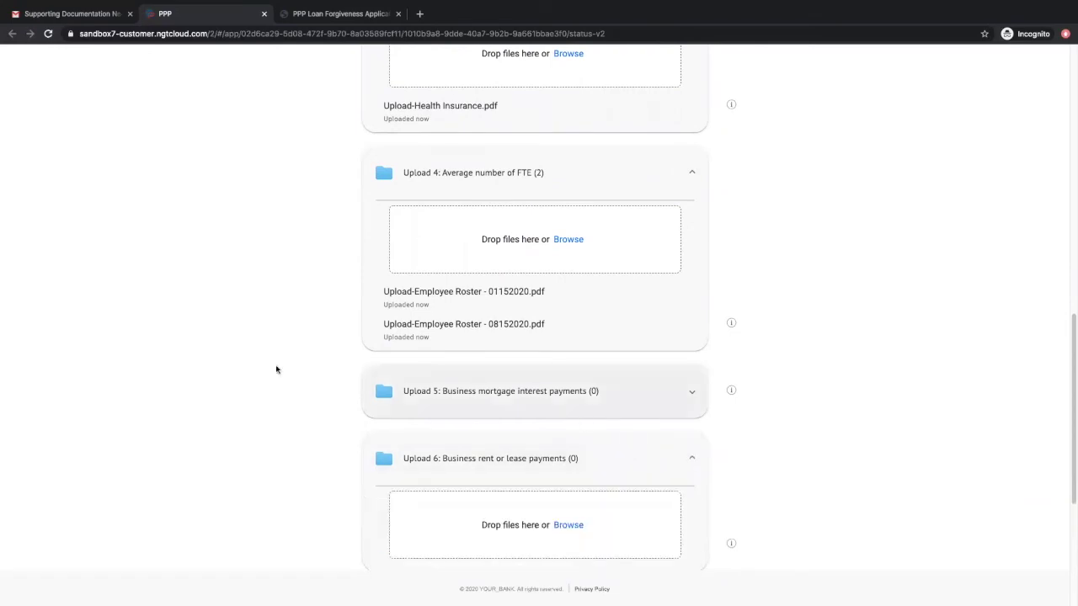
drag(109, 384, 511, 516)
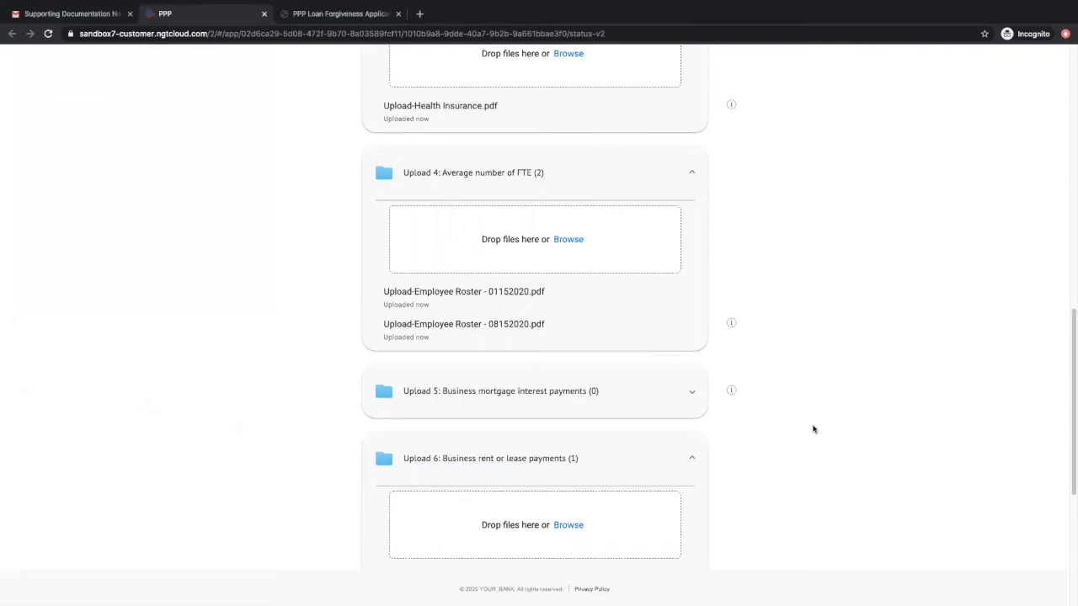
scroll(809, 429, down, 2)
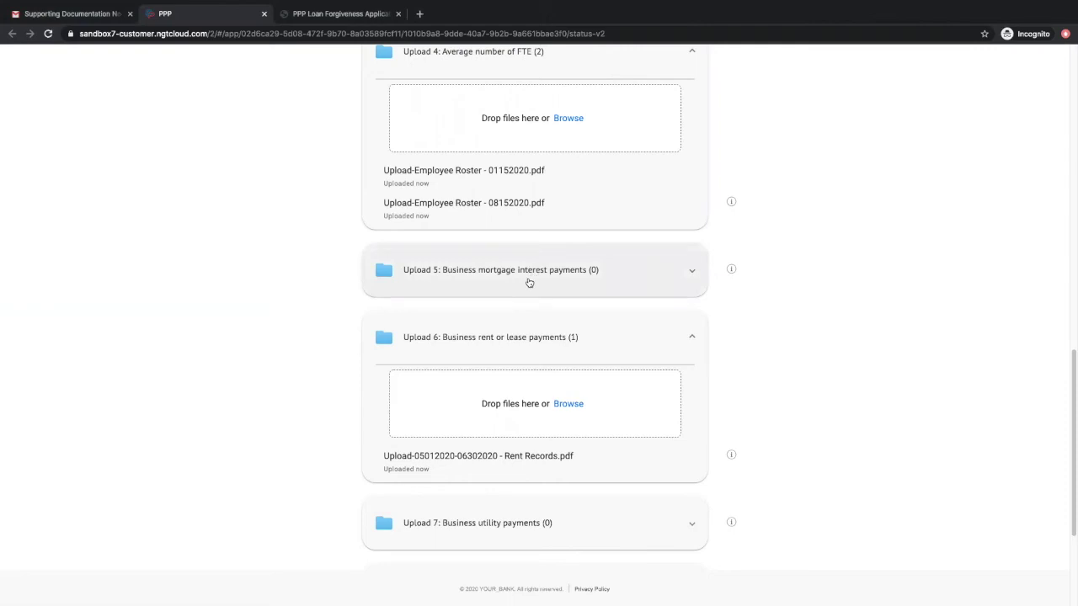
scroll(529, 283, down, 1)
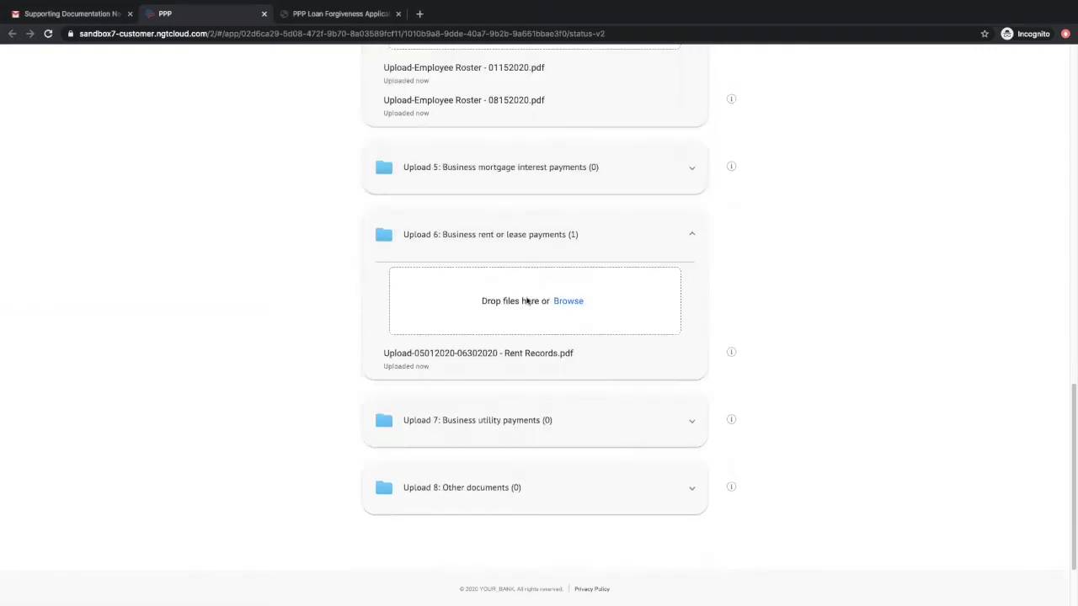
click(499, 421)
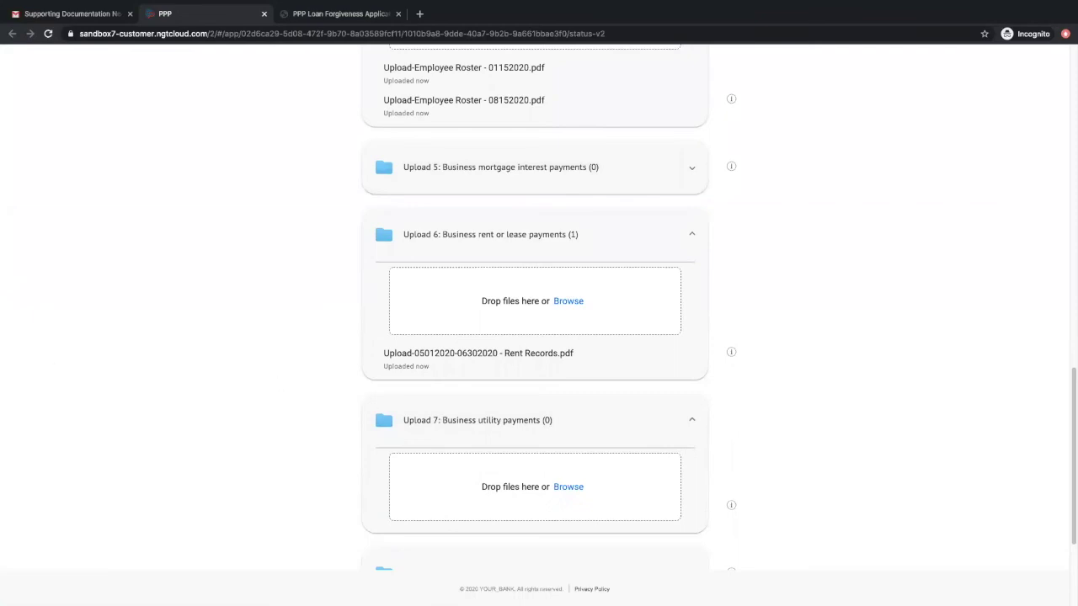
mouse_move(299, 394)
mouse_down()
mouse_move(568, 401)
mouse_move(555, 486)
mouse_up()
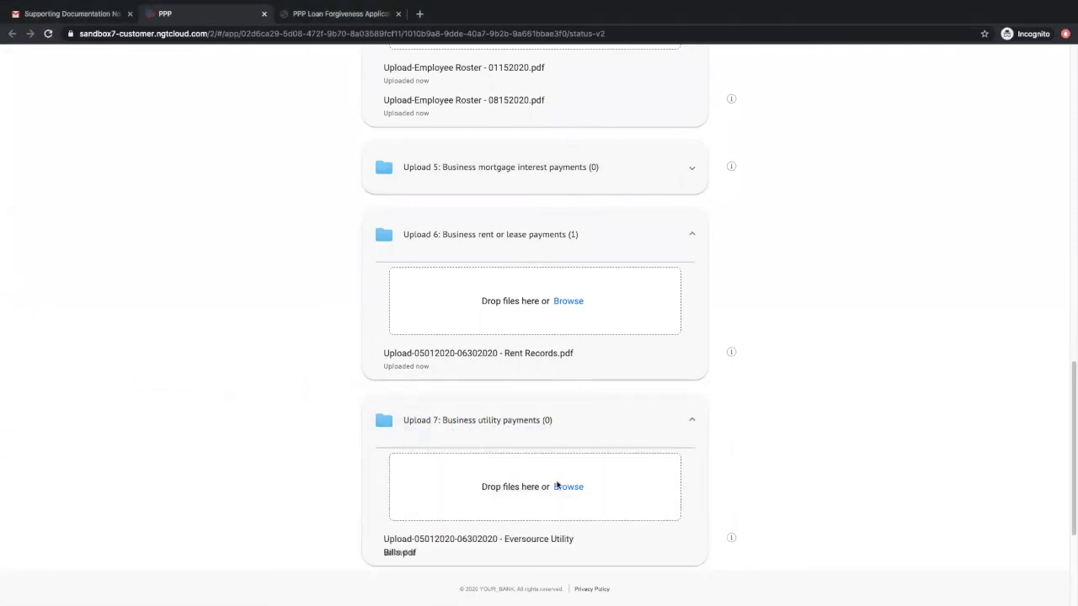
Submit the forgiveness application with its uploaded supporting documents for lender review
scroll(559, 475, down, 3)
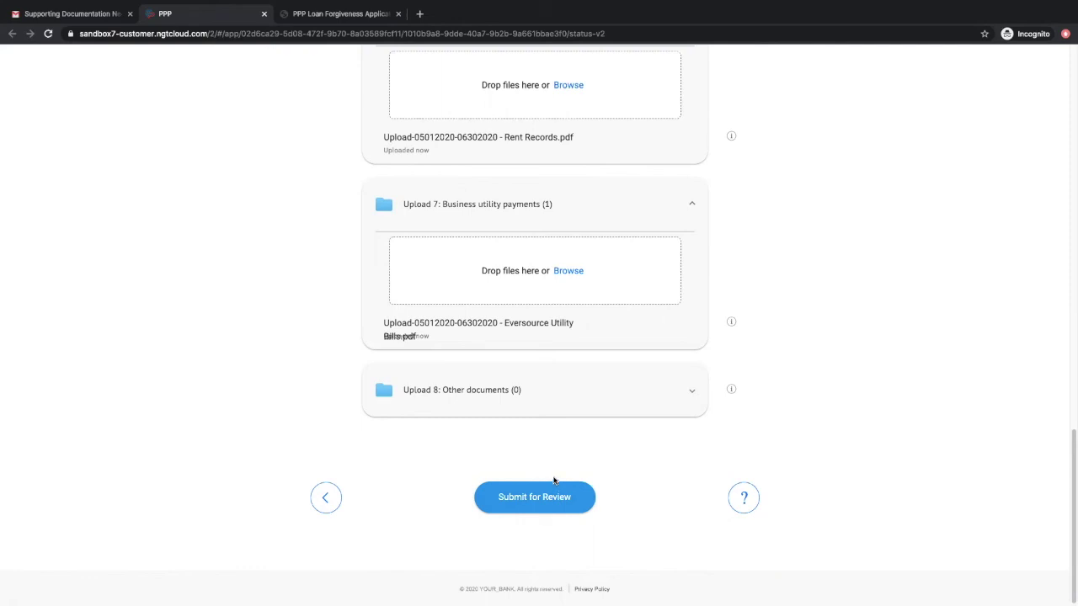
click(539, 498)
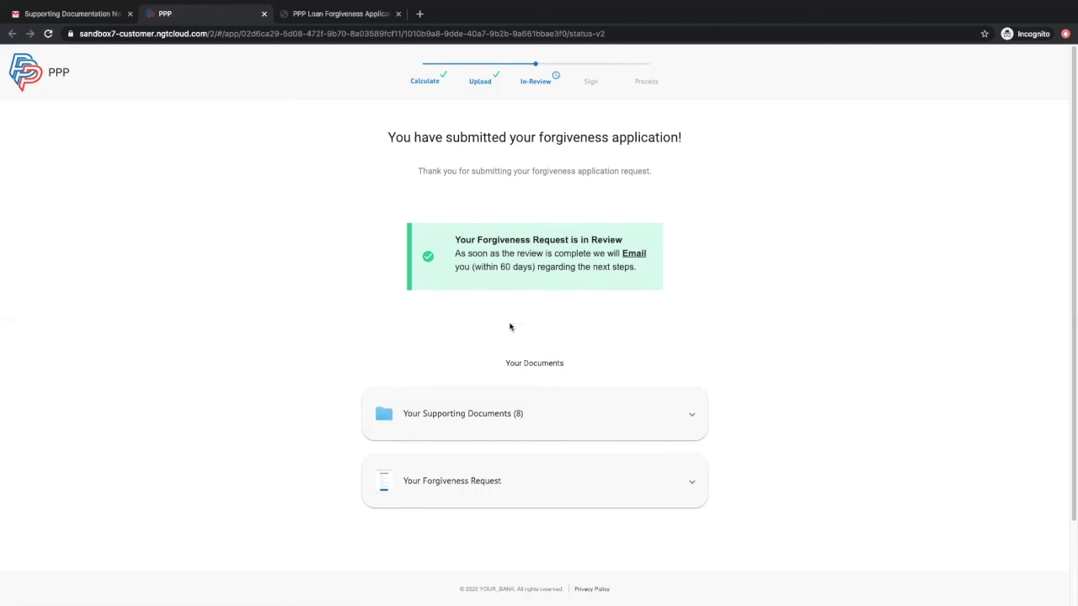
Review the list of submitted supporting documents and the details of the submitted forgiveness request
click(540, 416)
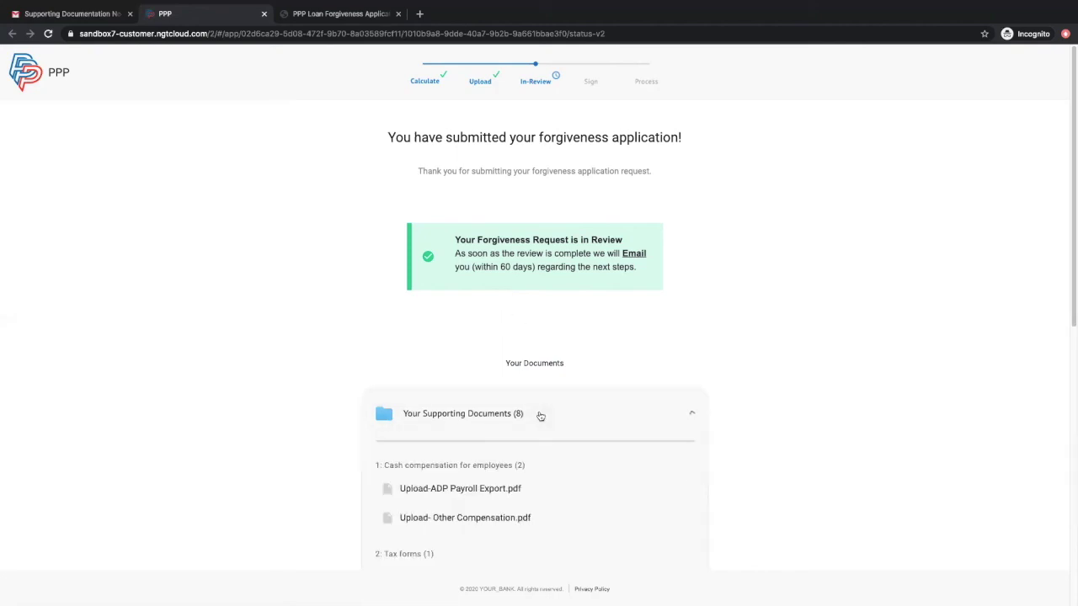
scroll(541, 416, down, 2)
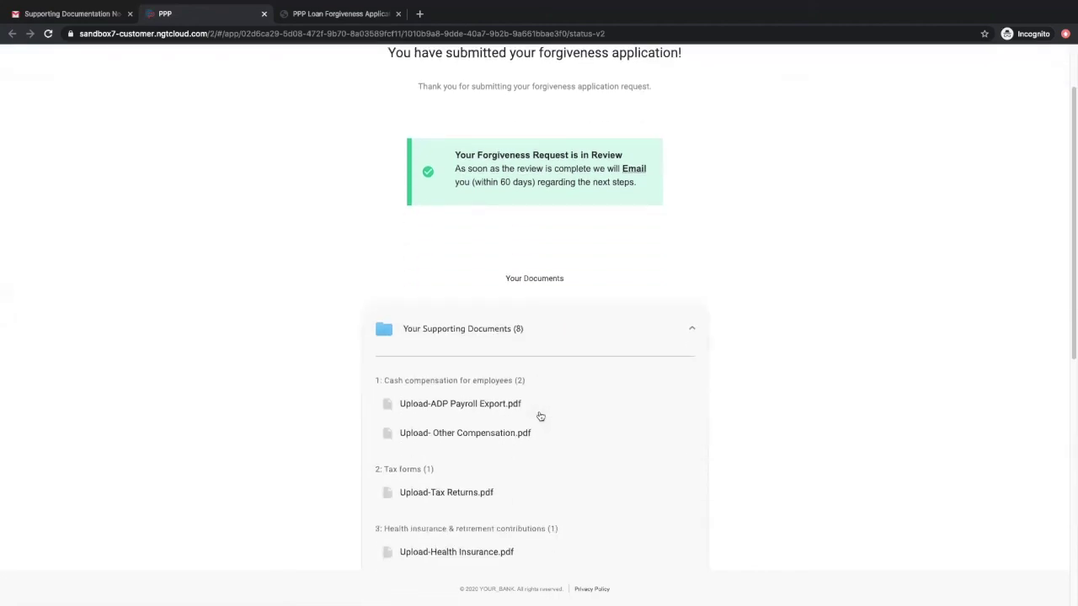
click(647, 331)
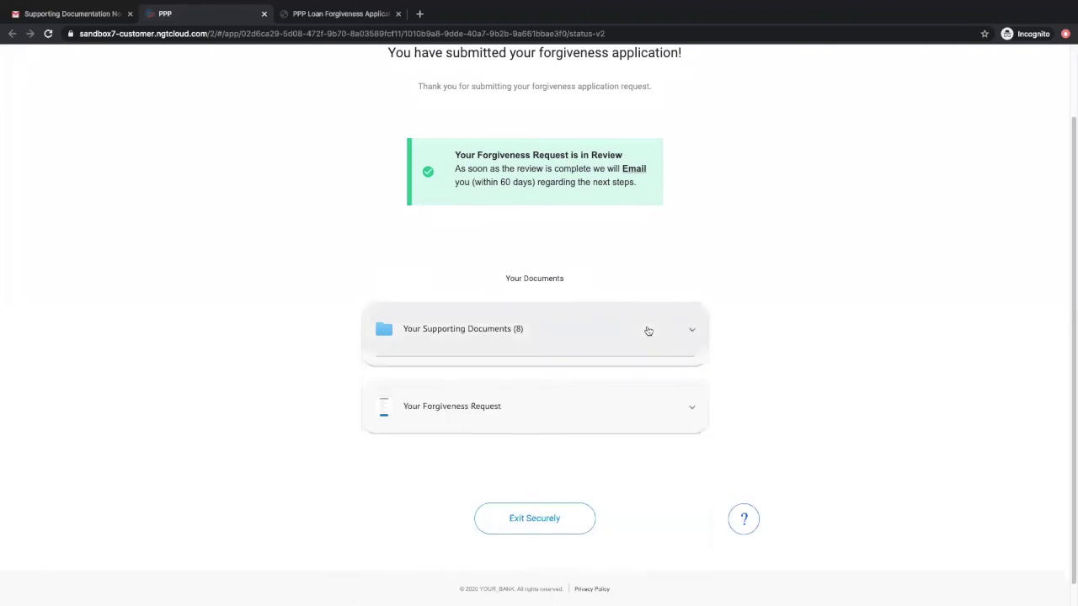
click(464, 407)
scroll(392, 472, down, 1)
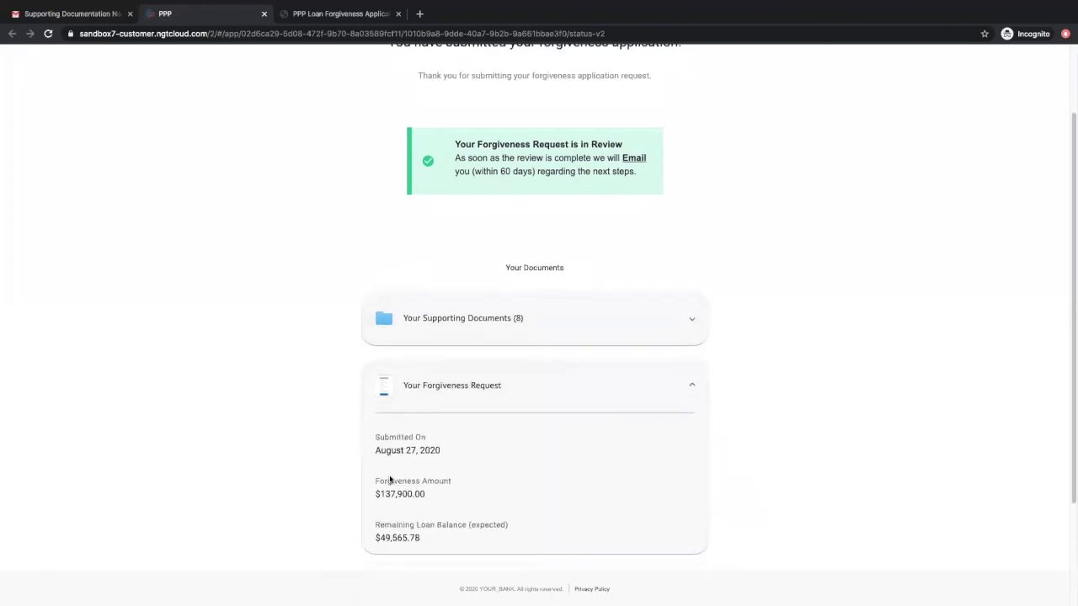